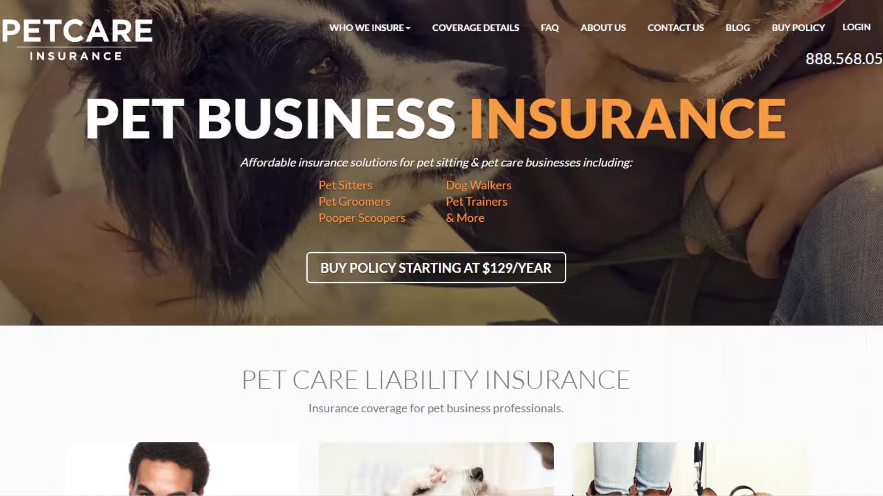
Log in with the account e-mail and password, declining the browser's offer to save it
{"action": "left_click", "coordinate": [860, 28]}
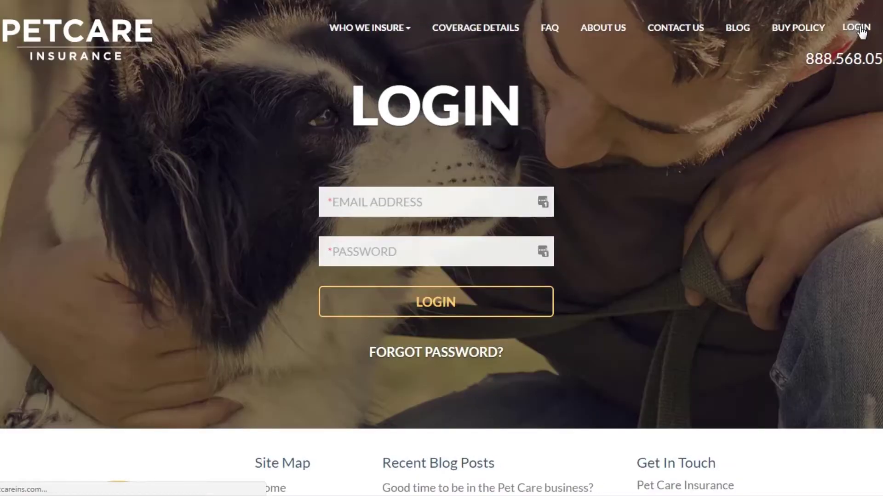
{"action": "left_click", "coordinate": [427, 199]}
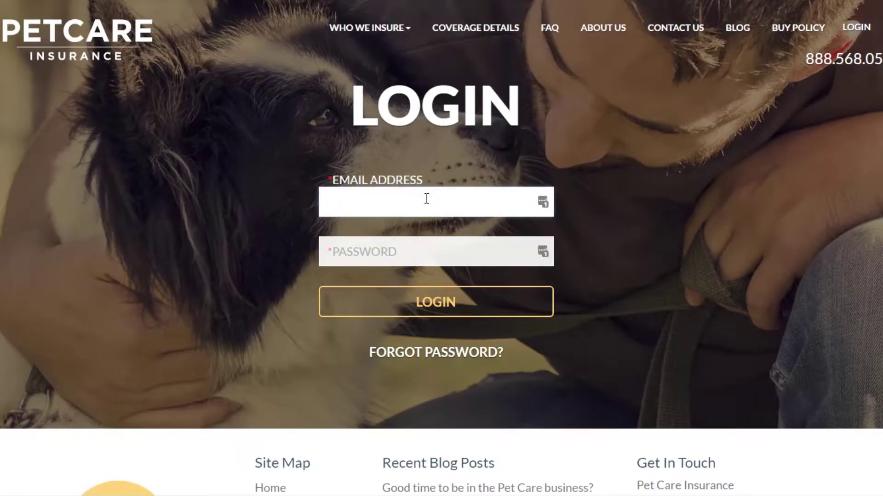
{"action": "key", "text": "ctrl+v"}
{"action": "left_click", "coordinate": [409, 259]}
{"action": "type", "text": "•••"}
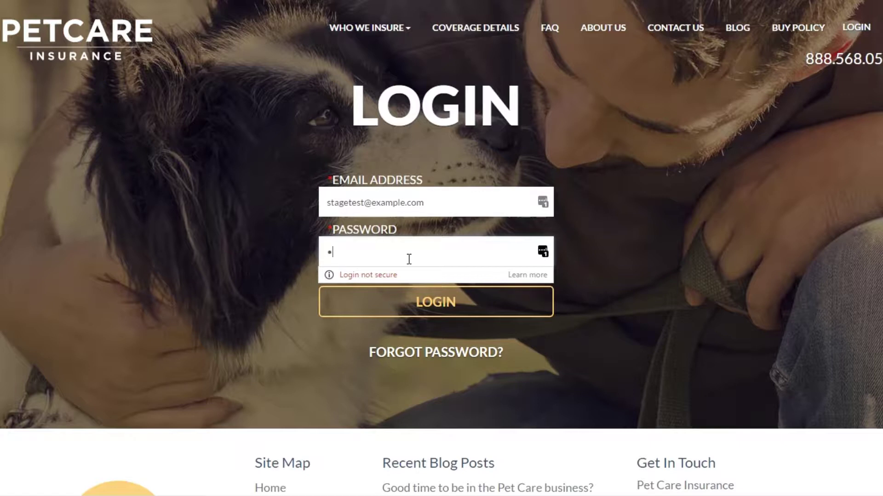
{"action": "key", "text": "BackSpace"}
{"action": "key", "text": "BackSpace"}
{"action": "key", "text": "BackSpace"}
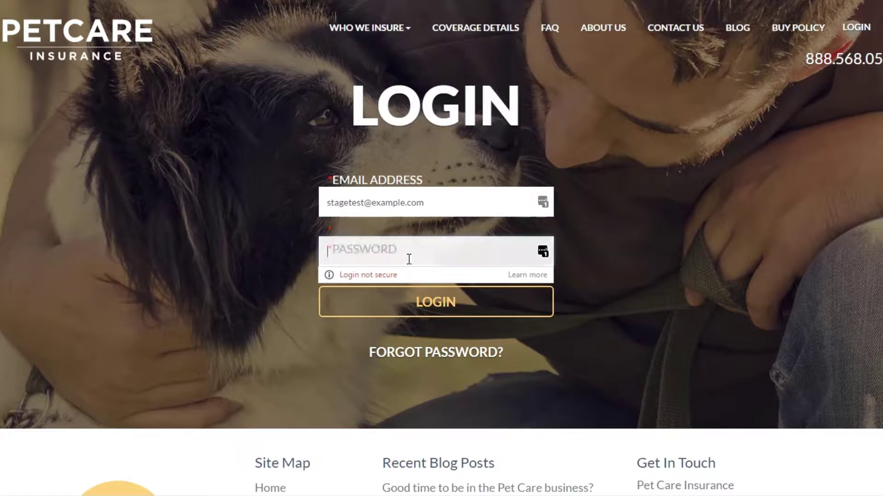
{"action": "type", "text": "••••••"}
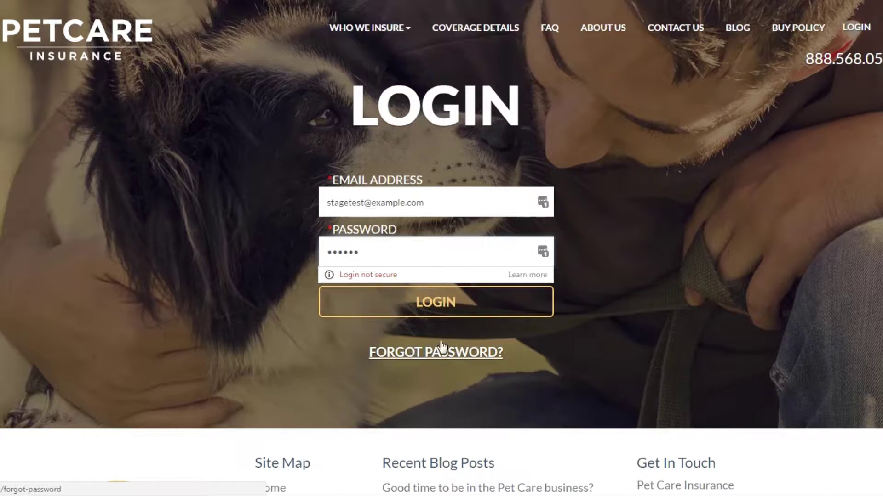
{"action": "left_click", "coordinate": [459, 306]}
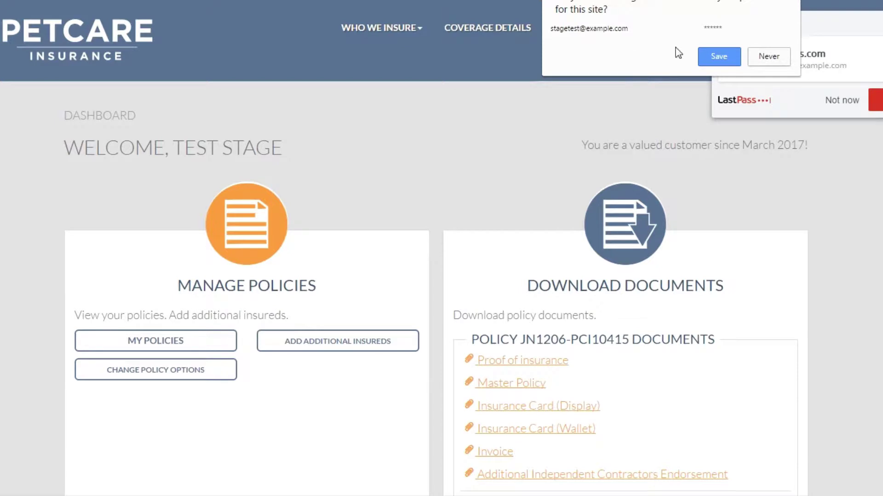
{"action": "left_click", "coordinate": [776, 57]}
Dismiss the password manager's save offer and review the dashboard's policy document links
{"action": "left_click", "coordinate": [843, 99]}
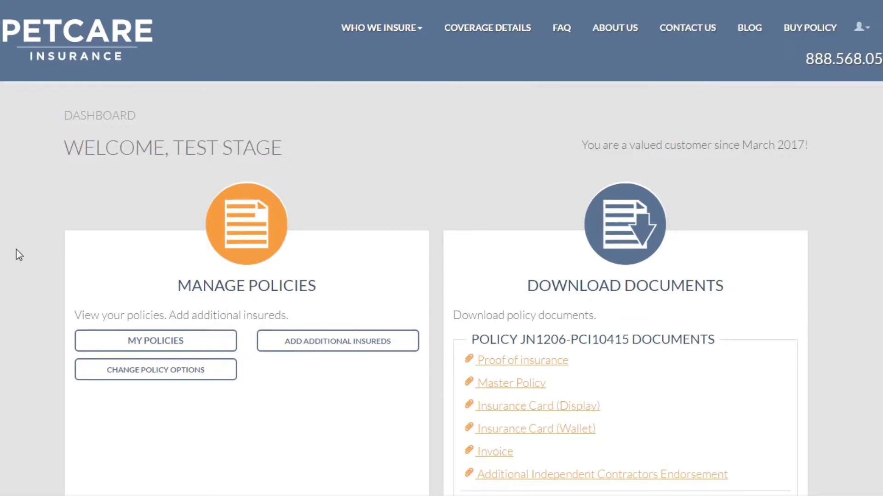
{"action": "double_click", "coordinate": [84, 127]}
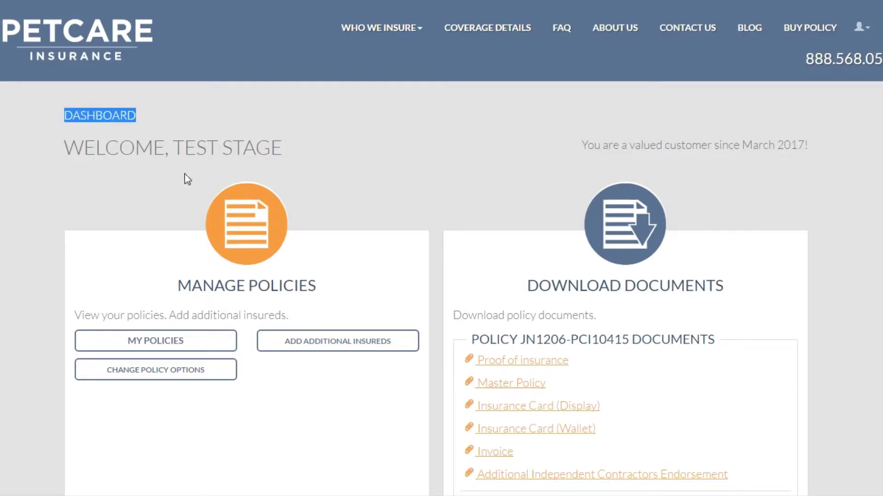
{"action": "scroll", "coordinate": [313, 222], "scroll_direction": "down", "scroll_amount": 1}
{"action": "scroll", "coordinate": [314, 171], "scroll_direction": "up", "scroll_amount": 1}
{"action": "left_click_drag", "start_coordinate": [180, 148], "coordinate": [294, 150]}
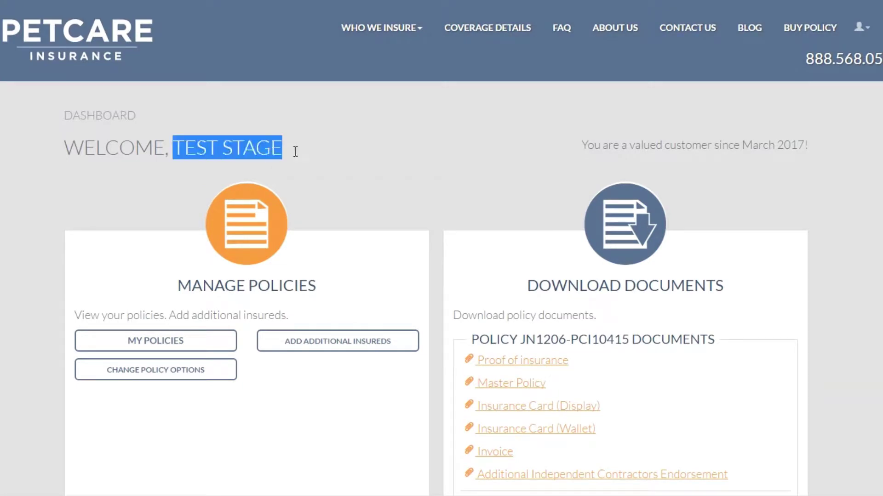
{"action": "scroll", "coordinate": [310, 261], "scroll_direction": "down", "scroll_amount": 2}
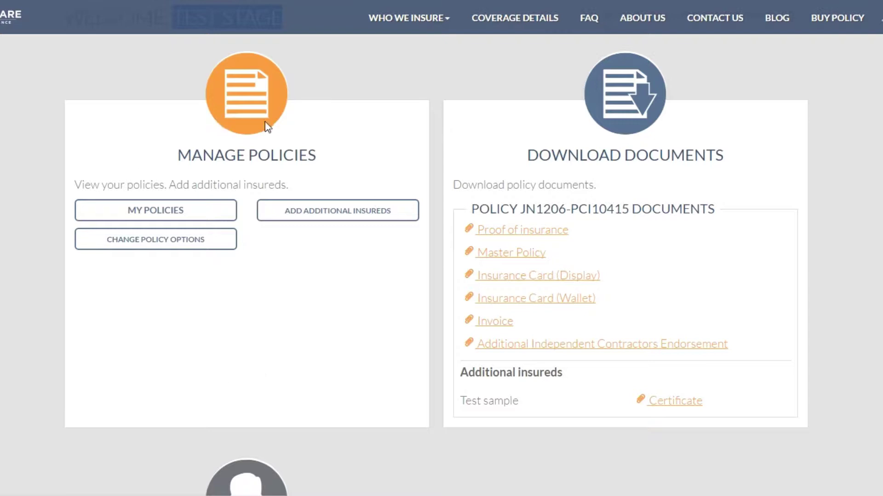
Open the Add Additional Insureds form and enter the name XYZ Building Owner
{"action": "left_click", "coordinate": [349, 212]}
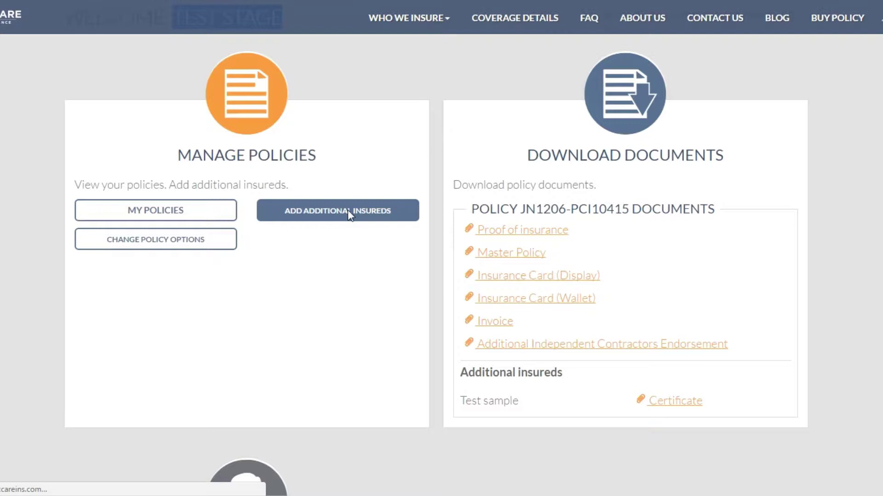
{"action": "scroll", "coordinate": [297, 230], "scroll_direction": "down", "scroll_amount": 5}
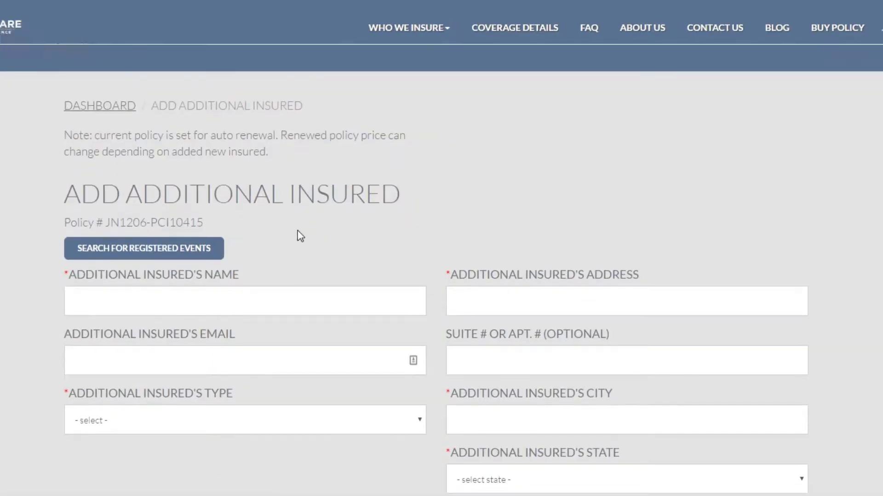
{"action": "scroll", "coordinate": [297, 230], "scroll_direction": "up", "scroll_amount": 1}
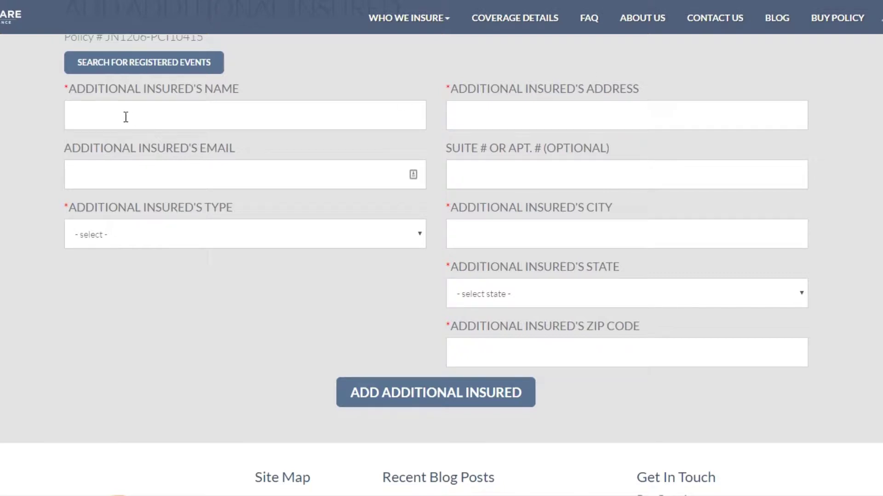
{"action": "left_click", "coordinate": [146, 112]}
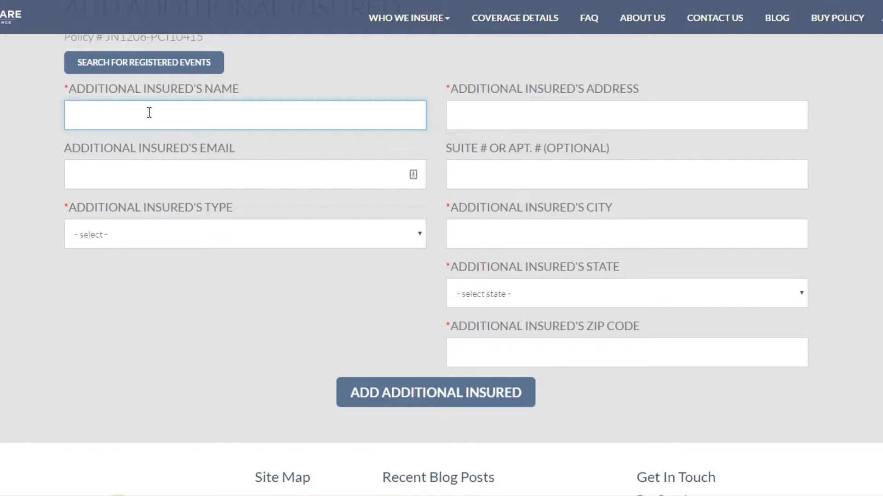
{"action": "type", "text": "XYZ"}
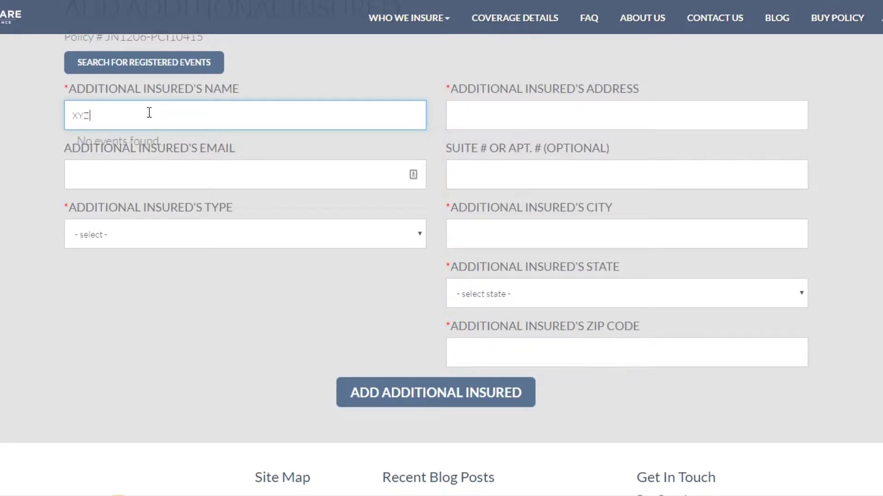
{"action": "type", "text": "Building Owner"}
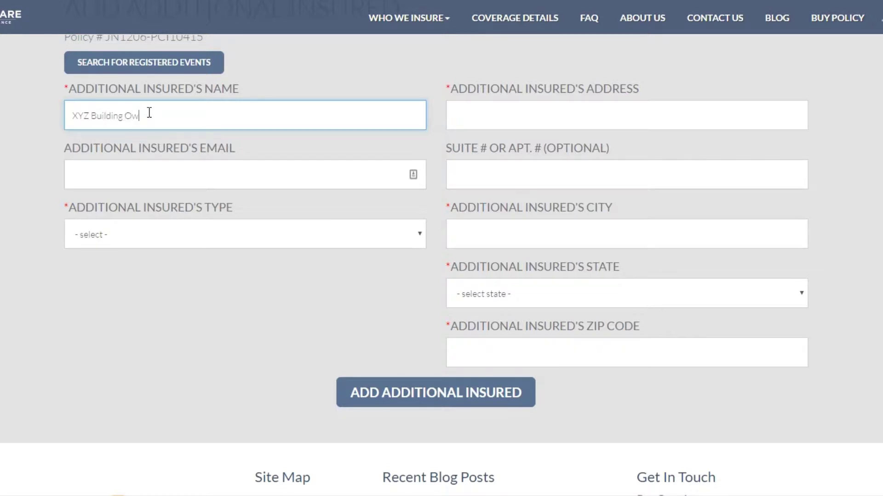
Fill in the additional insured's contact e-mail address
{"action": "left_click", "coordinate": [142, 179]}
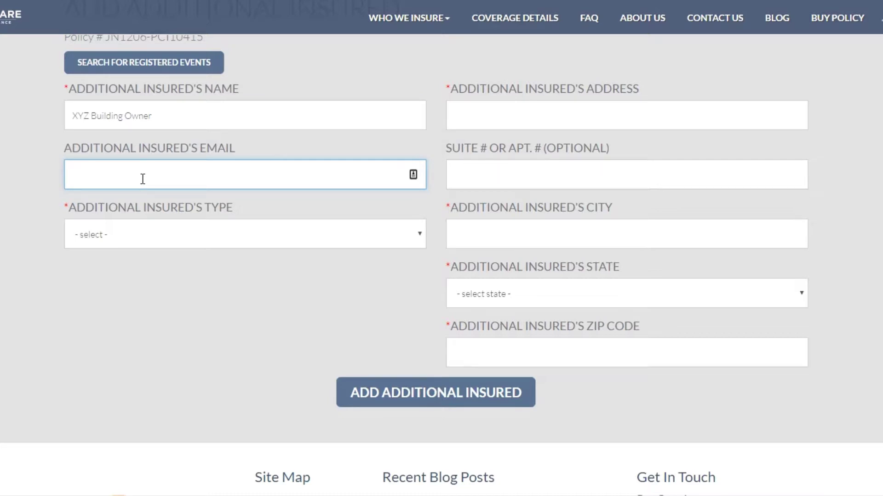
{"action": "type", "text": "XYZ"}
{"action": "key", "text": "BackSpace"}
{"action": "type", "text": "@test.com"}
{"action": "left_click_drag", "start_coordinate": [138, 174], "coordinate": [53, 175]}
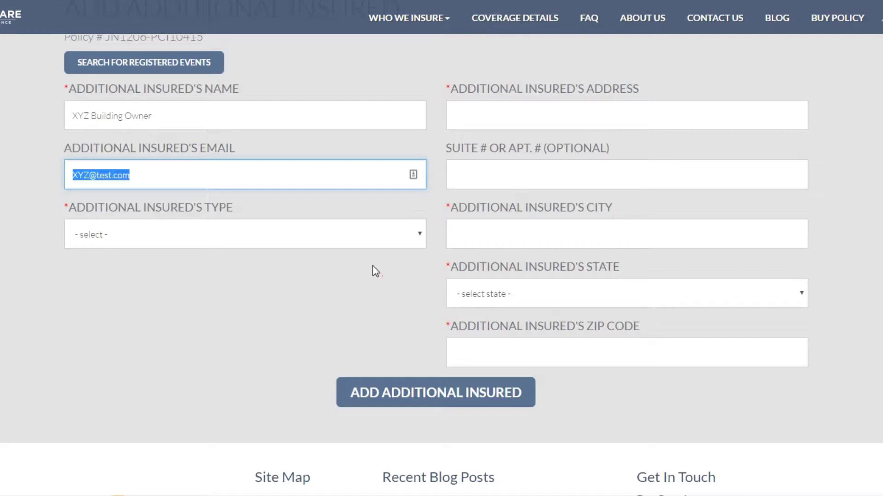
Set the insured type to Landlord and enter the street address
{"action": "left_click", "coordinate": [318, 240]}
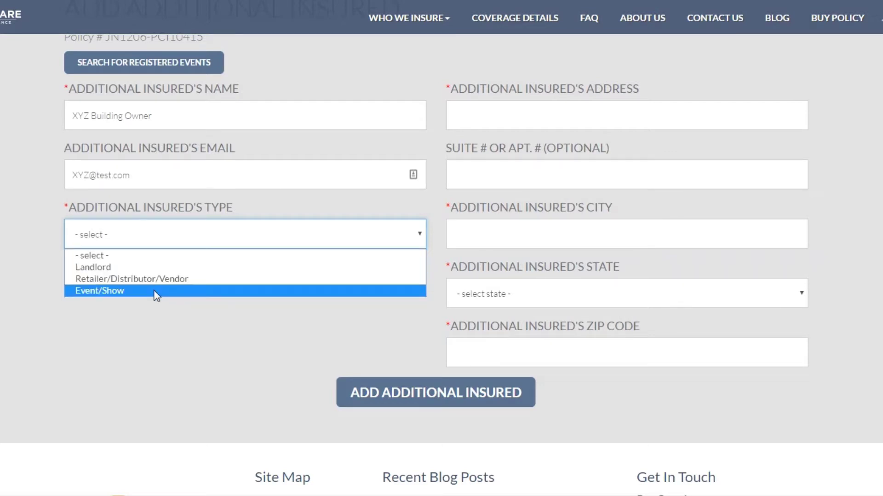
{"action": "left_click", "coordinate": [121, 268]}
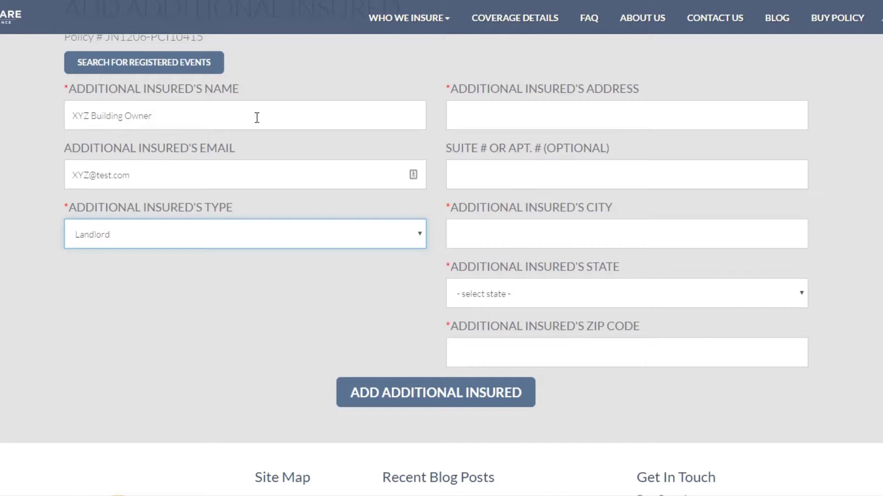
{"action": "left_click", "coordinate": [499, 121]}
{"action": "type", "text": "654654"}
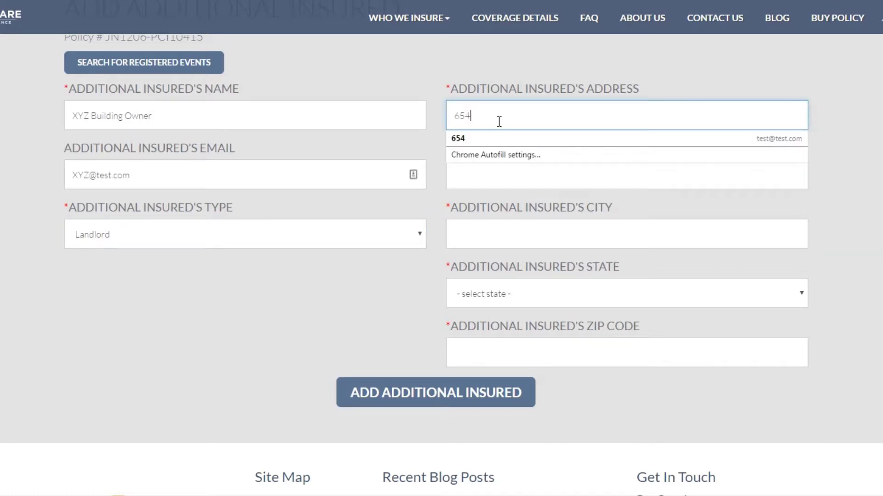
Enter city 'City', state Alabama and the zip code, then submit the additional insured
{"action": "key", "text": "Tab"}
{"action": "key", "text": "Tab"}
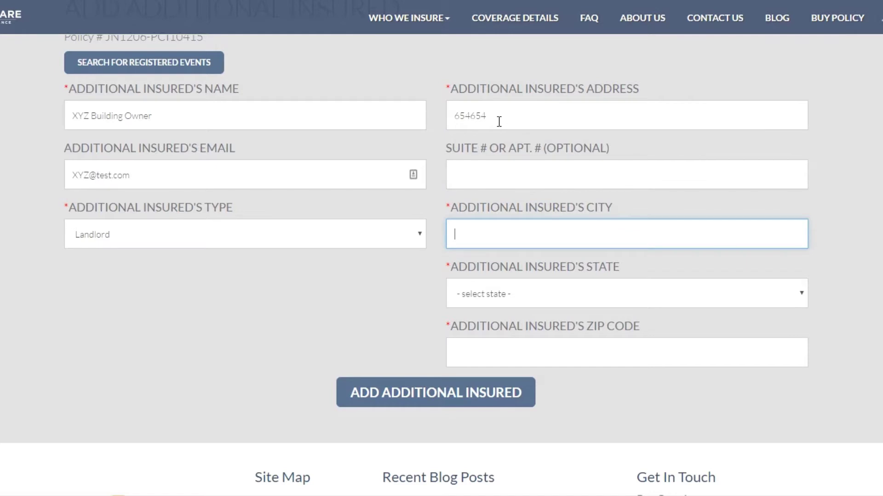
{"action": "type", "text": "City"}
{"action": "key", "text": "Tab"}
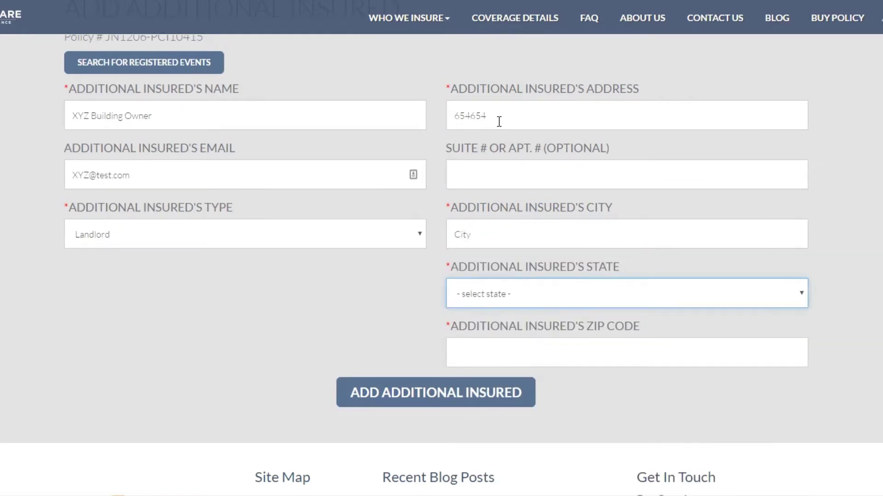
{"action": "type", "text": "u"}
{"action": "type", "text": "abama"}
{"action": "key", "text": "Tab"}
{"action": "type", "text": "84003"}
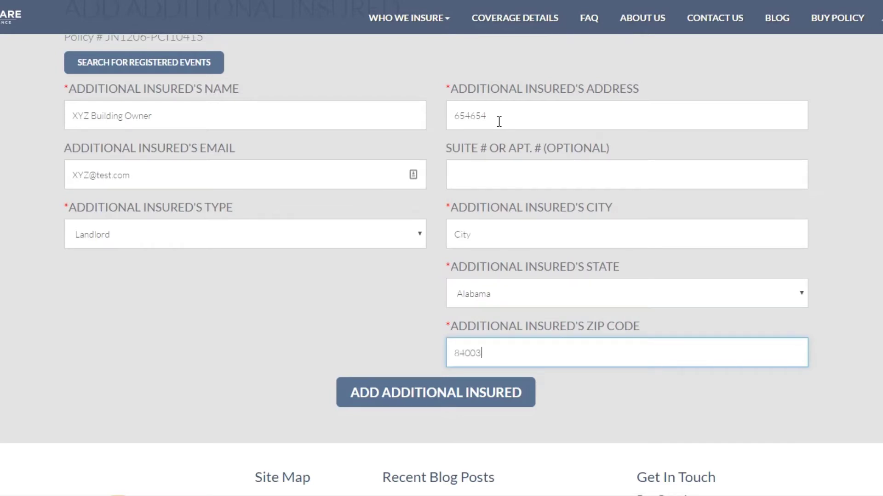
{"action": "left_click", "coordinate": [410, 397]}
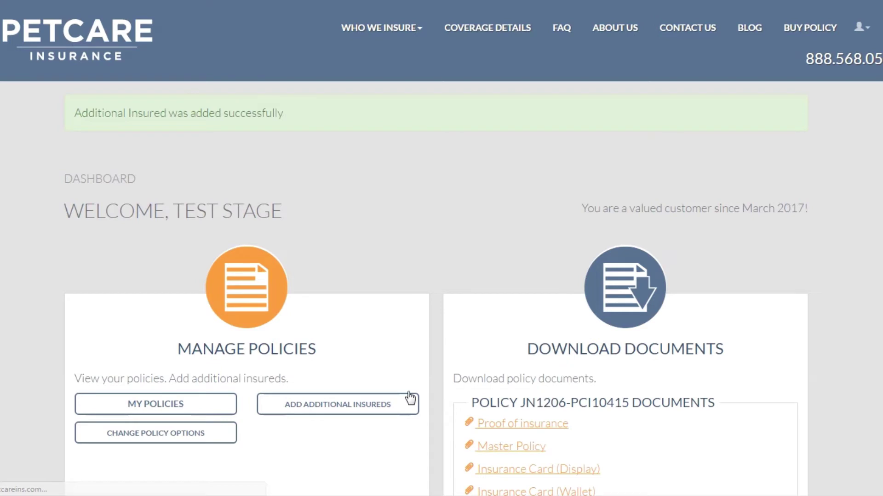
Highlight the success message confirming XYZ Building Owner was added
{"action": "left_click_drag", "start_coordinate": [217, 115], "coordinate": [313, 120]}
{"action": "left_click_drag", "start_coordinate": [165, 119], "coordinate": [63, 122]}
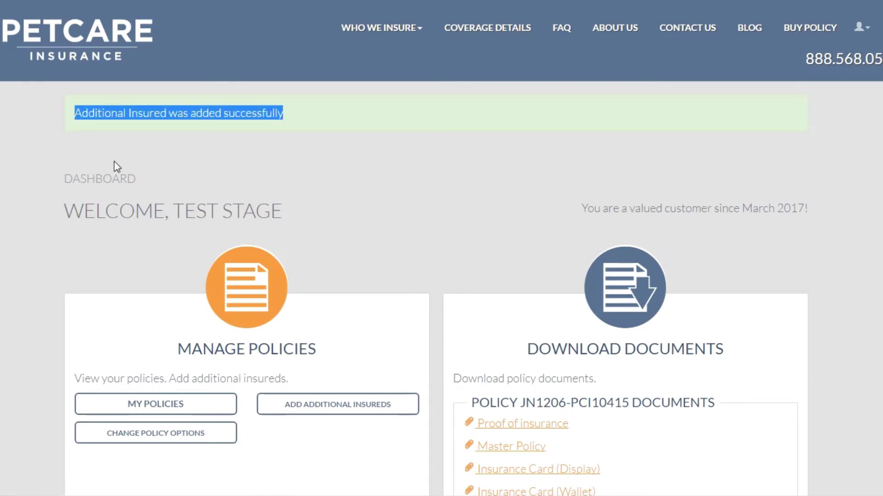
{"action": "scroll", "coordinate": [325, 332], "scroll_direction": "down", "scroll_amount": 7}
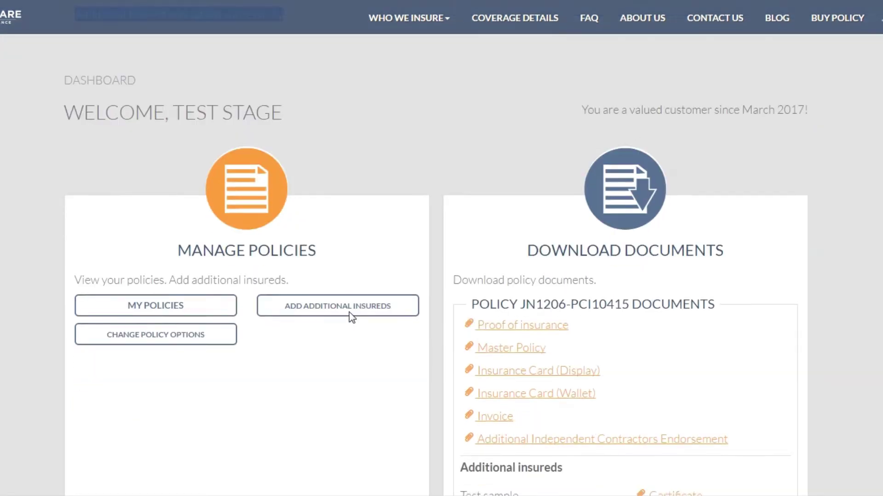
{"action": "scroll", "coordinate": [352, 340], "scroll_direction": "up", "scroll_amount": 3}
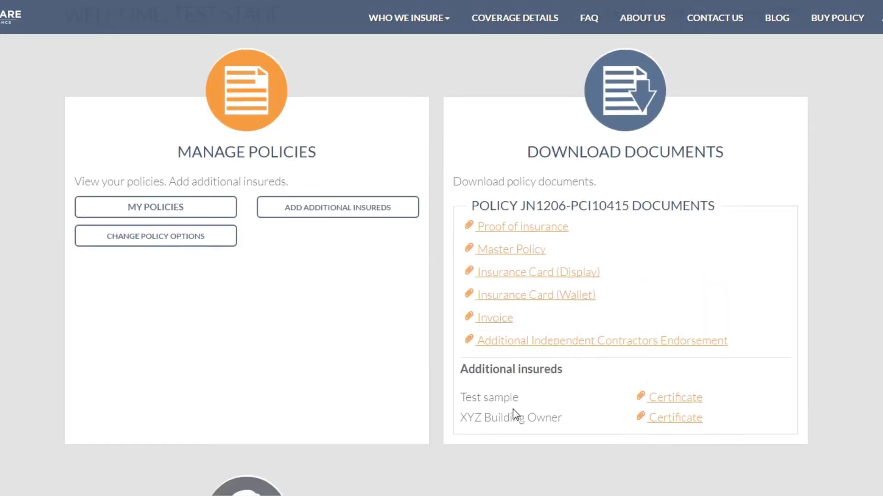
{"action": "scroll", "coordinate": [514, 415], "scroll_direction": "down", "scroll_amount": 3}
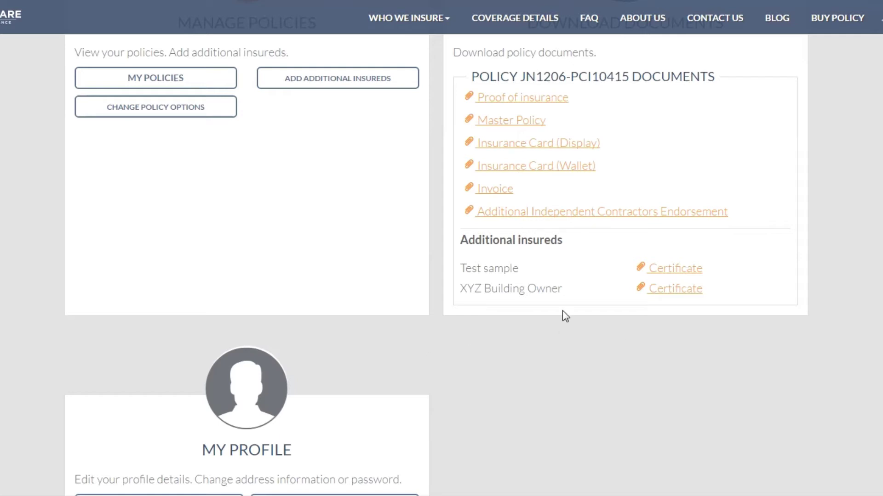
{"action": "scroll", "coordinate": [611, 351], "scroll_direction": "up", "scroll_amount": 5}
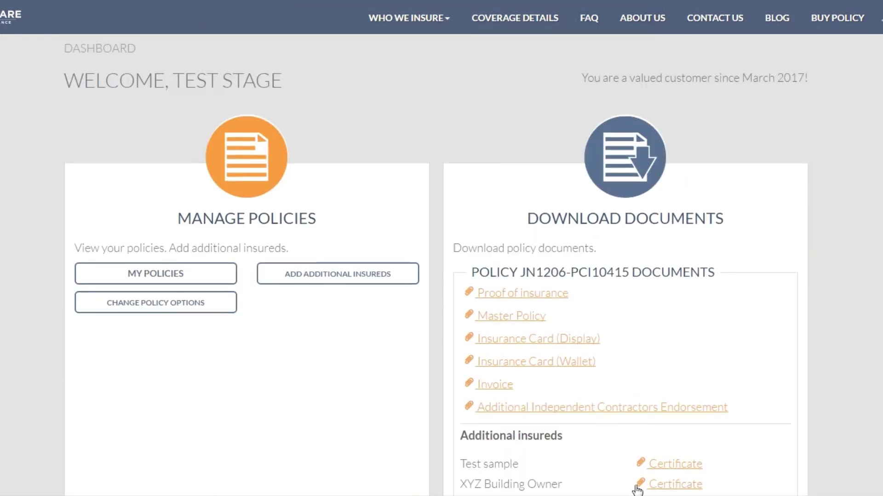
{"action": "scroll", "coordinate": [564, 357], "scroll_direction": "down", "scroll_amount": 3}
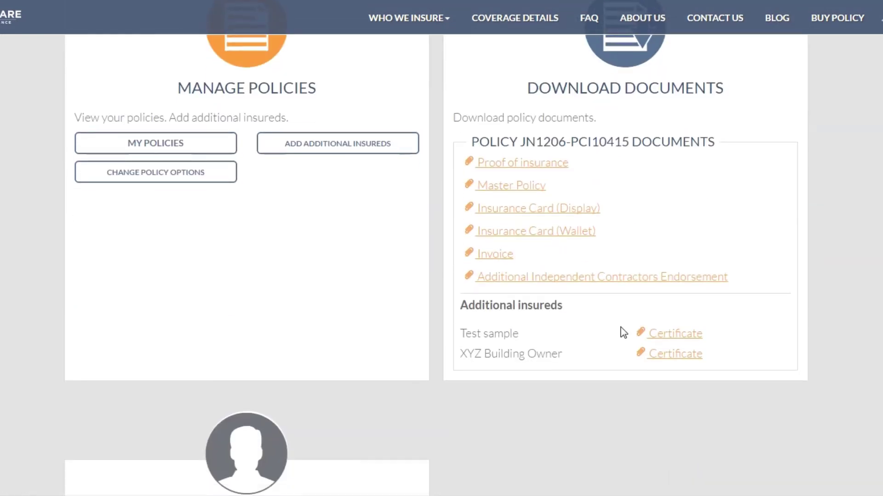
{"action": "scroll", "coordinate": [624, 333], "scroll_direction": "up", "scroll_amount": 5}
Highlight the Additional insureds entries under Download Documents, showing XYZ Building Owner's Certificate link
{"action": "left_click_drag", "start_coordinate": [528, 276], "coordinate": [762, 314]}
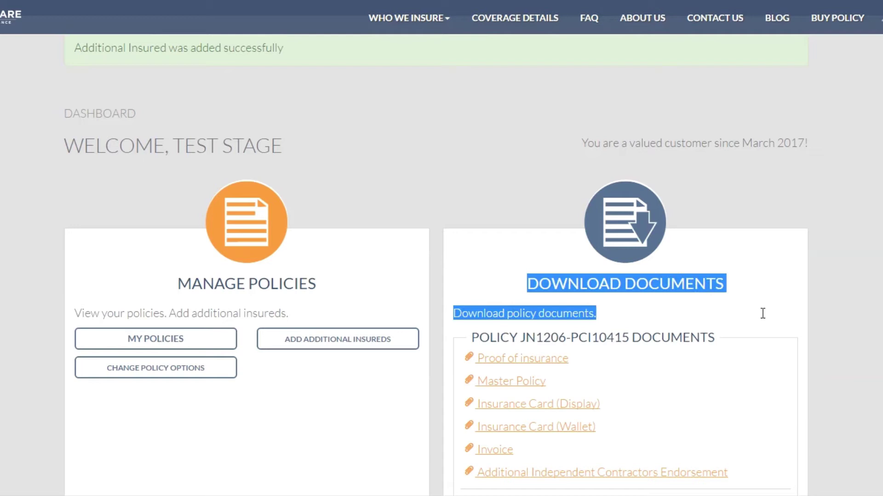
{"action": "scroll", "coordinate": [740, 324], "scroll_direction": "down", "scroll_amount": 3}
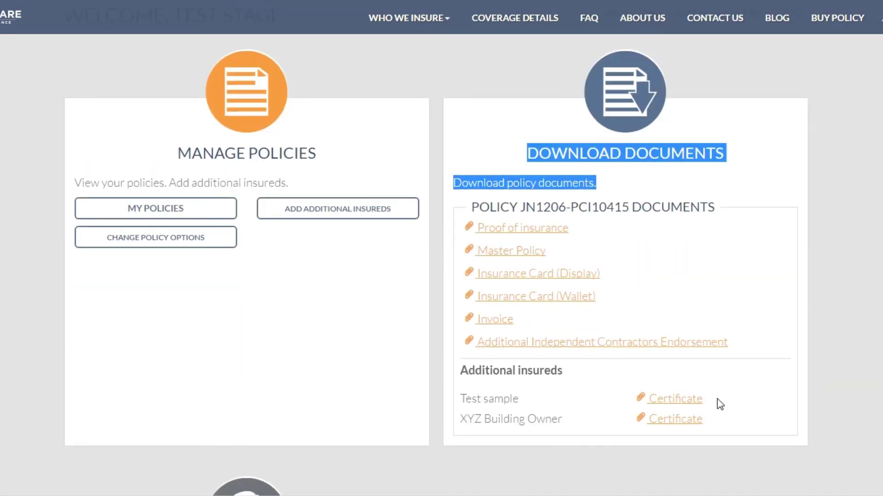
{"action": "left_click_drag", "start_coordinate": [730, 423], "coordinate": [450, 398]}
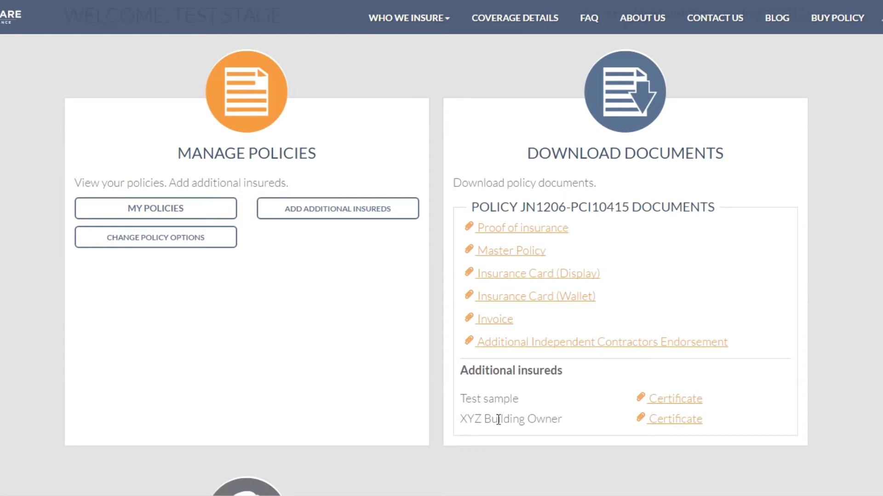
{"action": "left_click", "coordinate": [637, 254]}
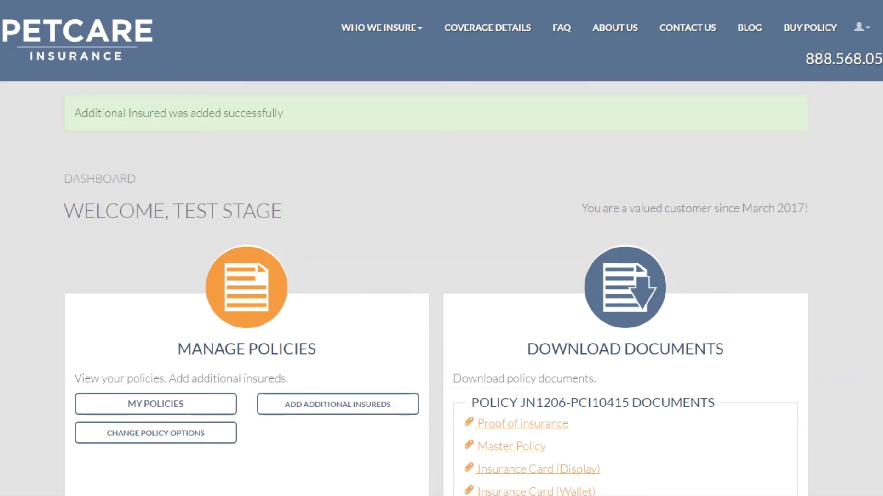
{"action": "left_click", "coordinate": [867, 26]}
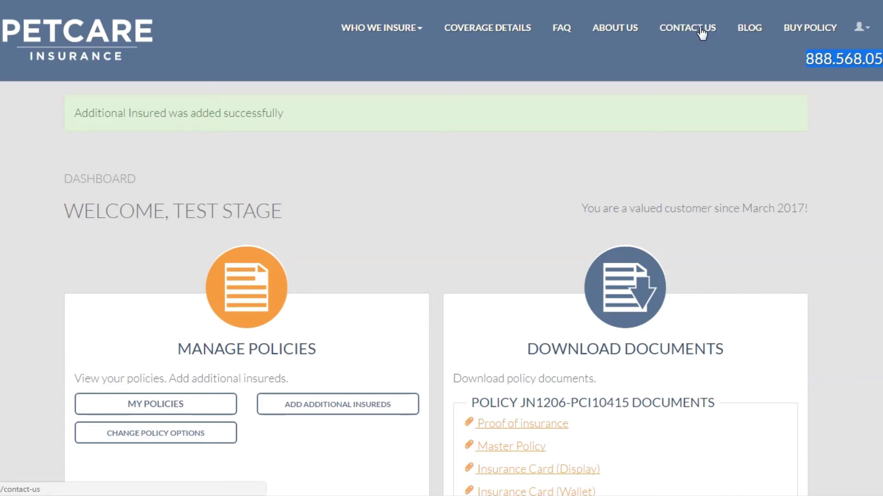
Go to the Contact Us page and look over its enquiry form and office details
{"action": "left_click", "coordinate": [675, 28]}
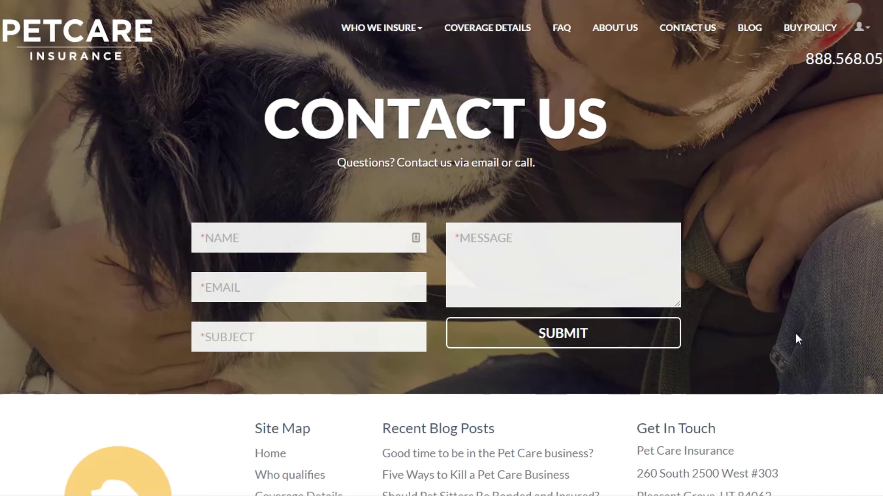
{"action": "scroll", "coordinate": [814, 280], "scroll_direction": "down", "scroll_amount": 3}
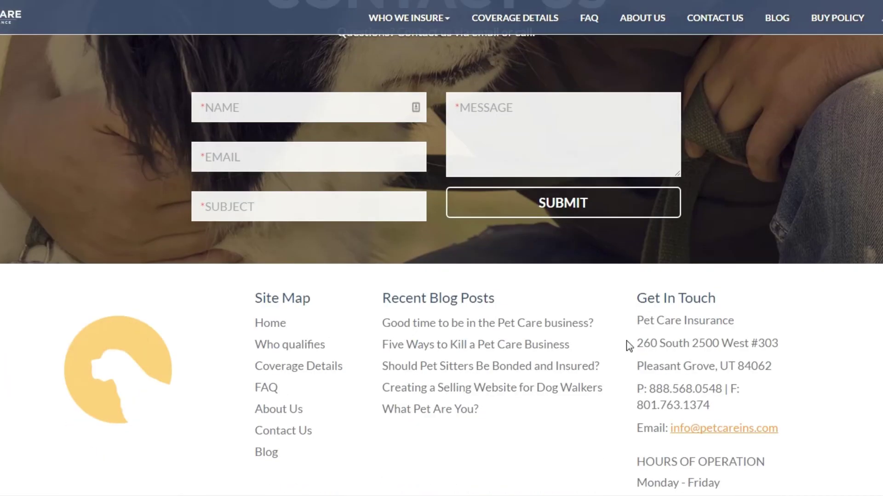
{"action": "scroll", "coordinate": [782, 312], "scroll_direction": "up", "scroll_amount": 3}
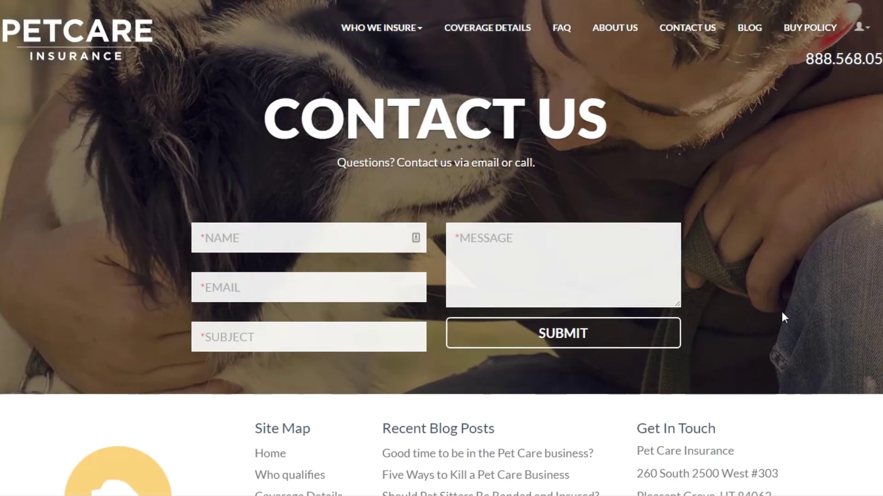